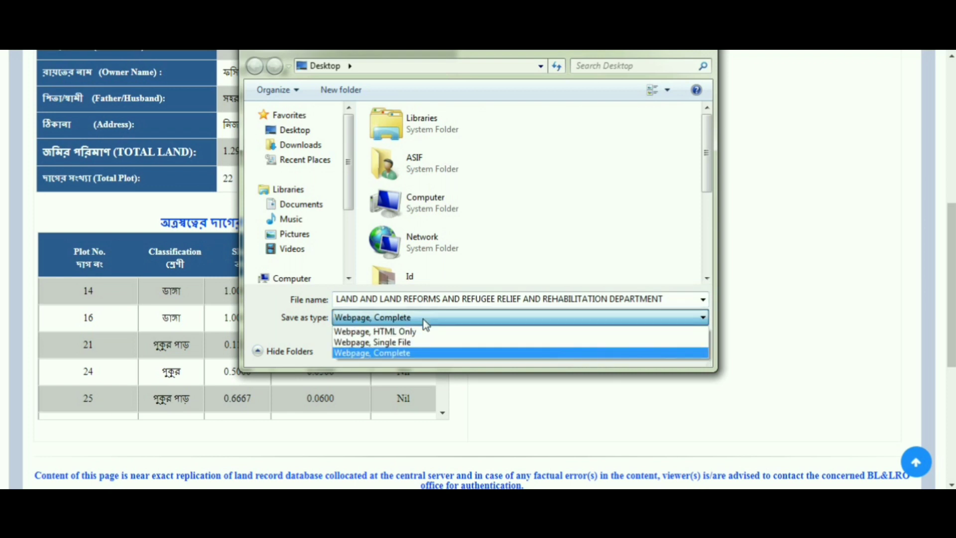
Save the land record page to the Desktop as "Webpage, Complete", replacing the existing file of the same name.
{"action": "left_click", "coordinate": [424, 319]}
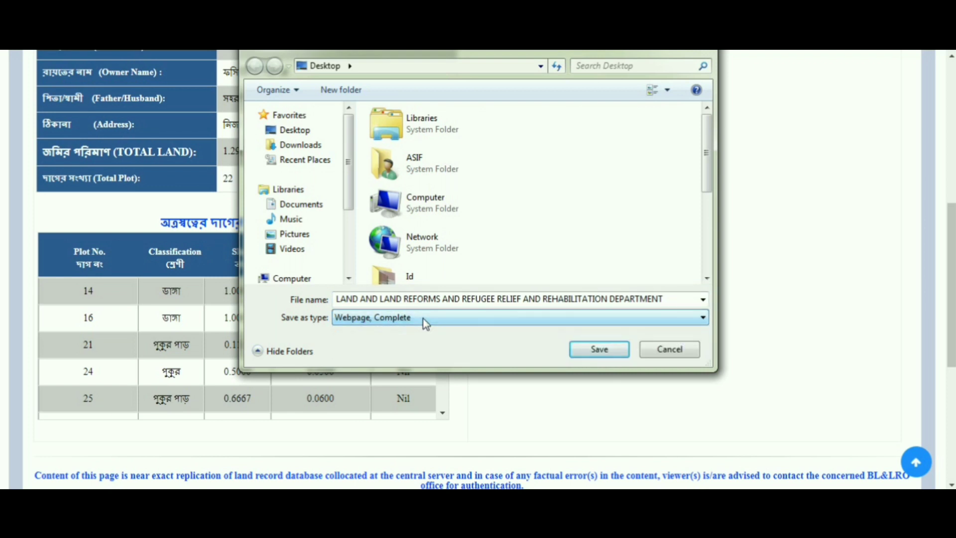
{"action": "left_click", "coordinate": [595, 350]}
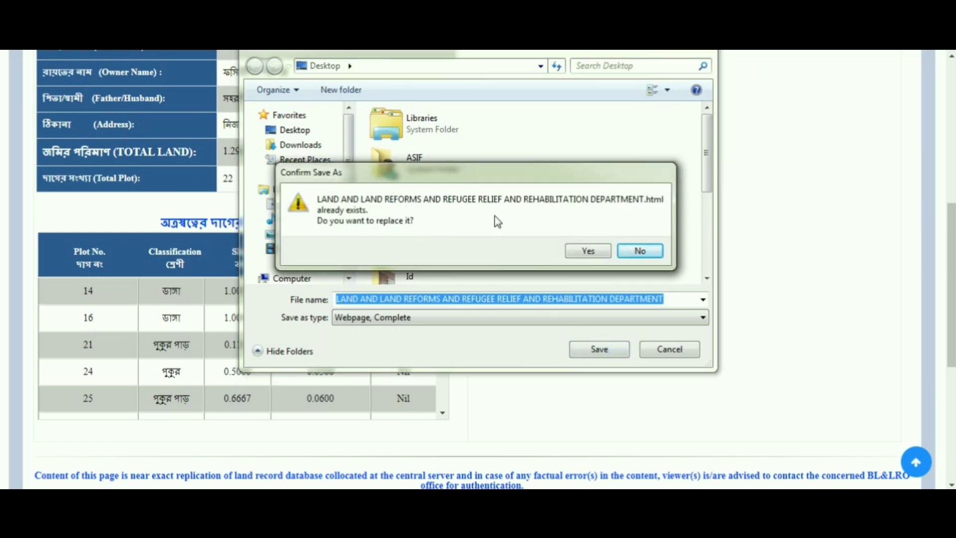
{"action": "left_click", "coordinate": [587, 251]}
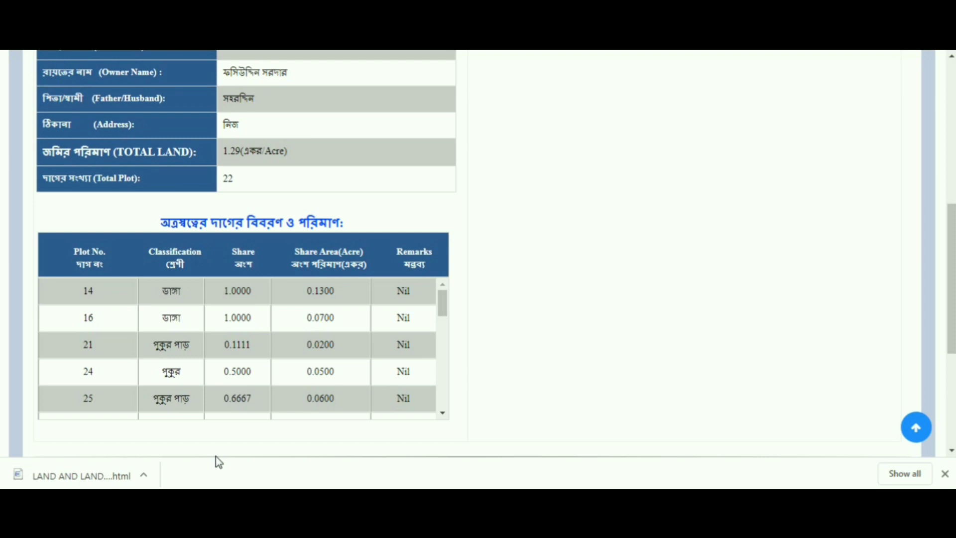
Open the downloaded land record HTML file in Word.
{"action": "left_click", "coordinate": [144, 477]}
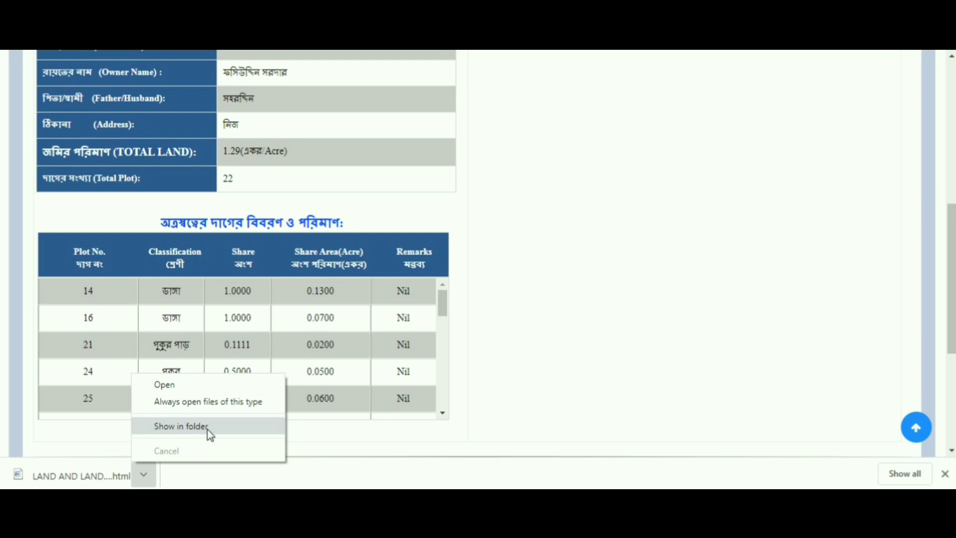
{"action": "left_click", "coordinate": [102, 434]}
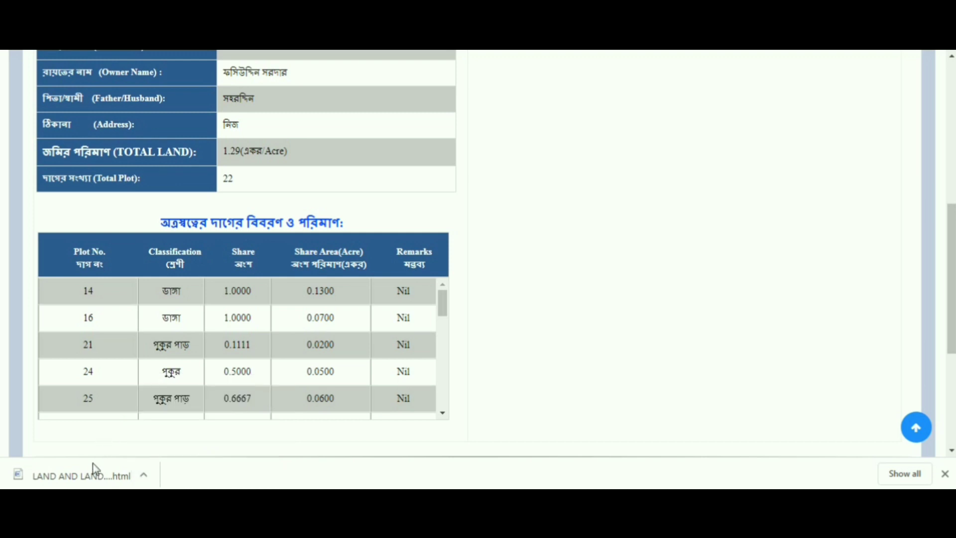
{"action": "left_click", "coordinate": [85, 484]}
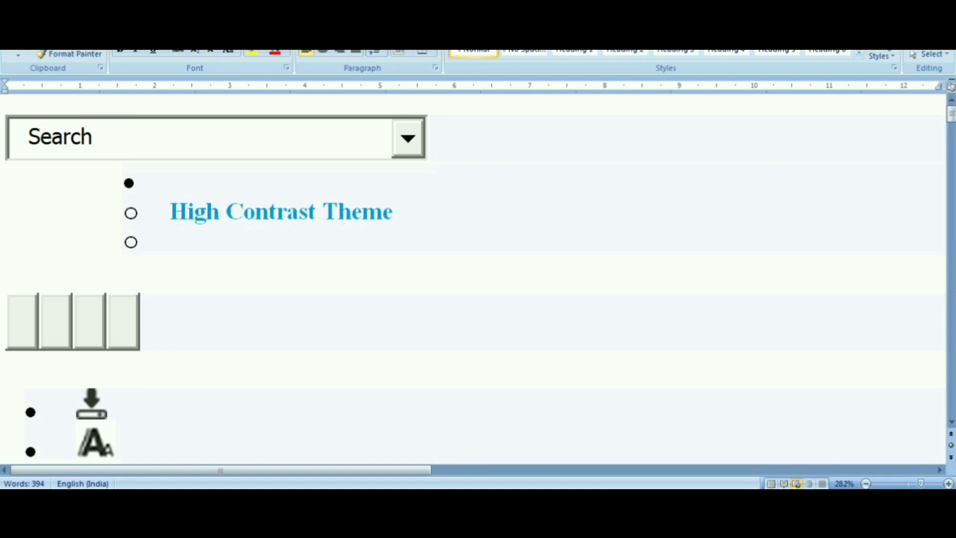
Delete all website header content above the "Khatian & Plot Information" heading, including the department banner and navigation links.
{"action": "mouse_move", "coordinate": [952, 144]}
{"action": "left_mouse_down"}
{"action": "mouse_move", "coordinate": [951, 381]}
{"action": "mouse_move", "coordinate": [951, 131]}
{"action": "left_mouse_up"}
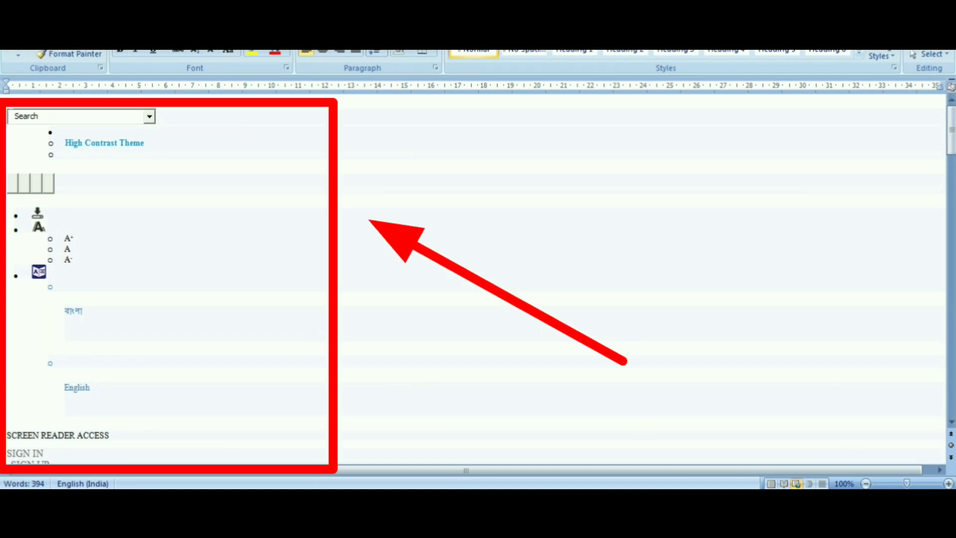
{"action": "key", "text": "shift+Down"}
{"action": "key", "text": "shift+Down"}
{"action": "key", "text": "shift+Down"}
{"action": "key", "text": "shift+Down"}
{"action": "key", "text": "shift+Down"}
{"action": "key", "text": "shift+Down"}
{"action": "key", "text": "shift+Down"}
{"action": "key", "text": "shift+Down"}
{"action": "key", "text": "shift+Down"}
{"action": "key", "text": "shift+Down"}
{"action": "key", "text": "shift+Down"}
{"action": "key", "text": "shift+Down"}
{"action": "key", "text": "shift+Down"}
{"action": "key", "text": "shift+Down"}
{"action": "key", "text": "shift+Down"}
{"action": "key", "text": "shift+Down"}
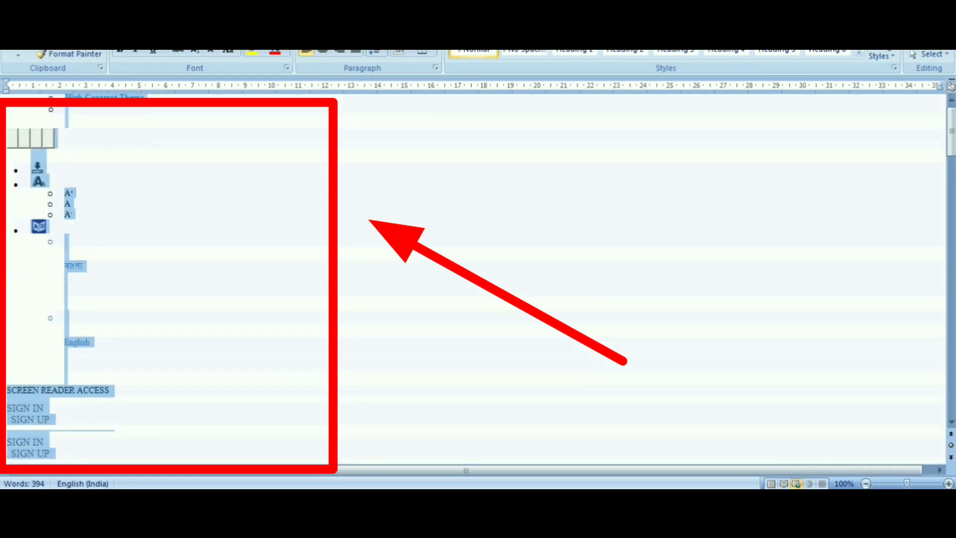
{"action": "key", "text": "shift+Down"}
{"action": "key", "text": "shift+Down"}
{"action": "key", "text": "shift+Down"}
{"action": "key", "text": "shift+Down"}
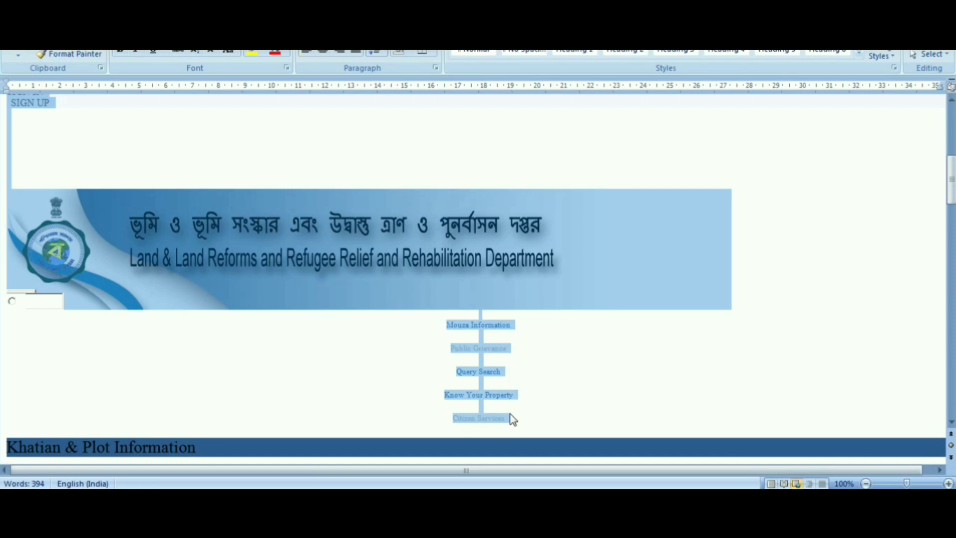
{"action": "key", "text": "Delete"}
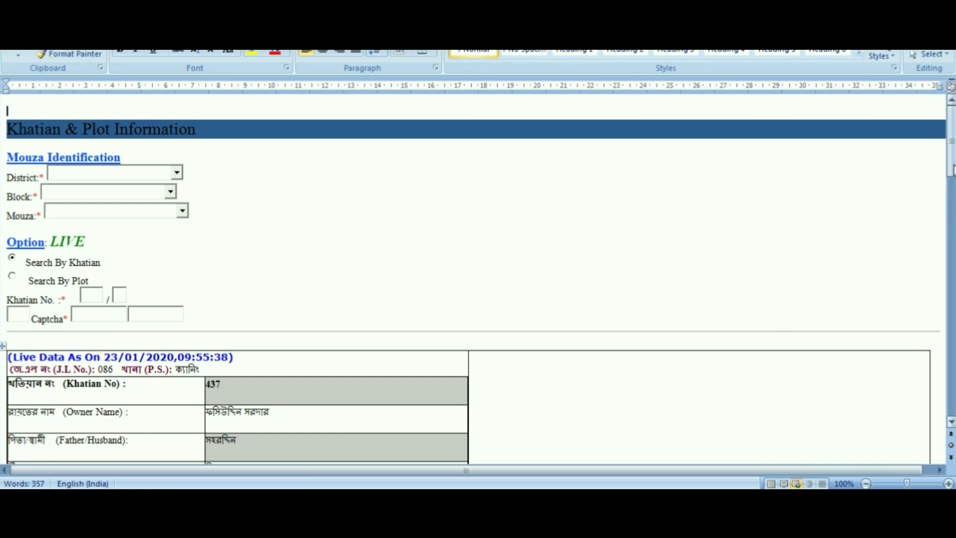
Delete the footer content below the plot table, from the "Content of this page" disclaimer to the end of the document.
{"action": "scroll", "coordinate": [953, 187], "scroll_direction": "down", "scroll_amount": 3}
{"action": "left_click_drag", "start_coordinate": [954, 187], "coordinate": [952, 269]}
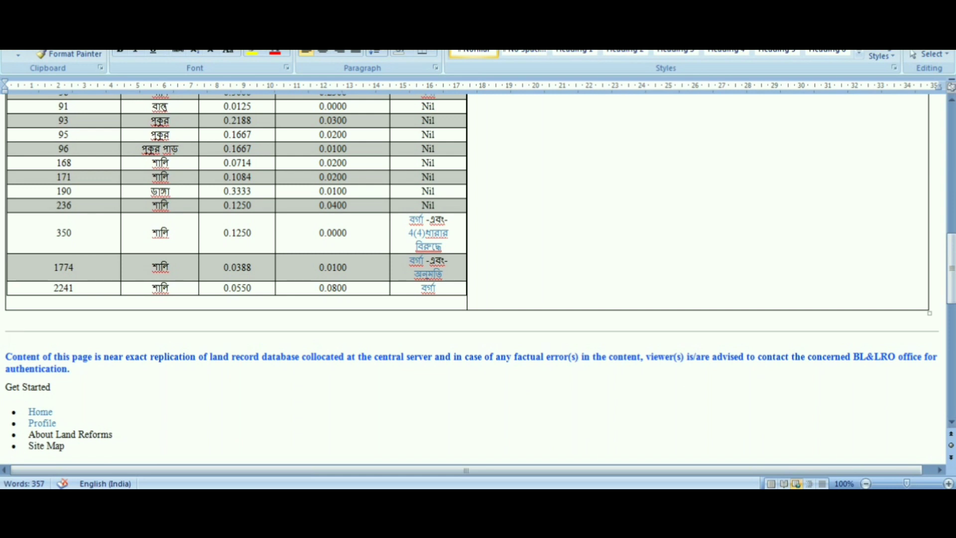
{"action": "left_click_drag", "start_coordinate": [6, 357], "coordinate": [99, 465]}
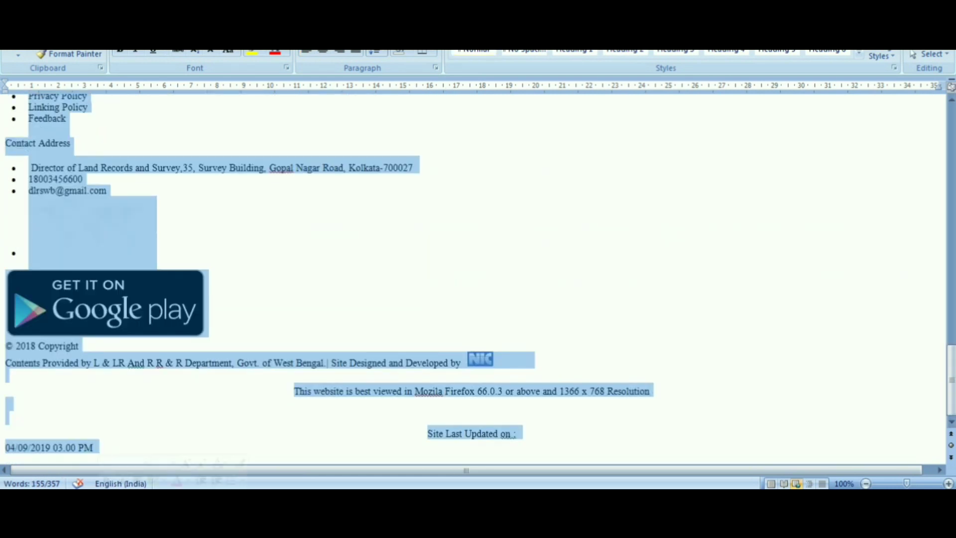
{"action": "key", "text": "Delete"}
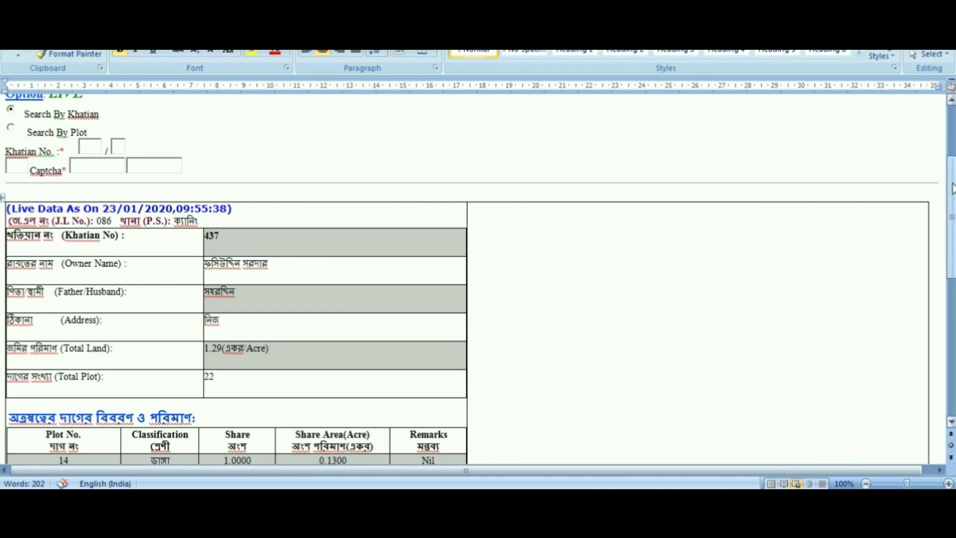
Delete the Khatian & Plot Information search form and the horizontal line above the land record table.
{"action": "scroll", "coordinate": [951, 229], "scroll_direction": "up", "scroll_amount": 5}
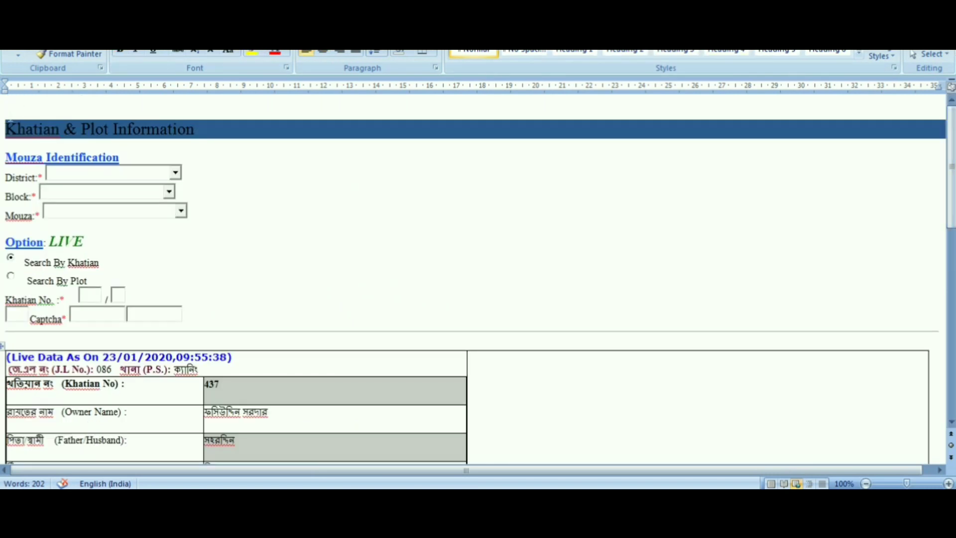
{"action": "mouse_move", "coordinate": [6, 107]}
{"action": "left_mouse_down"}
{"action": "mouse_move", "coordinate": [75, 281]}
{"action": "mouse_move", "coordinate": [168, 393]}
{"action": "left_mouse_up"}
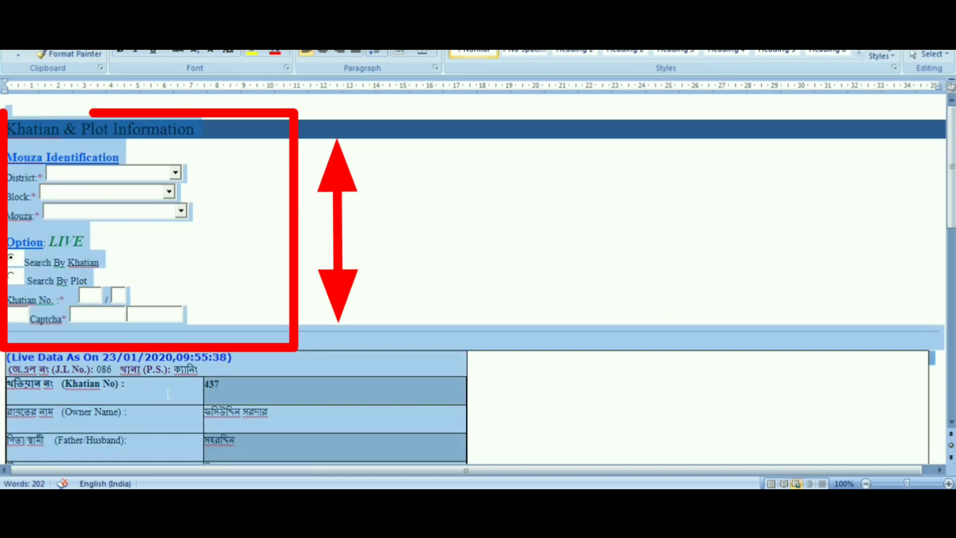
{"action": "left_click", "coordinate": [168, 393]}
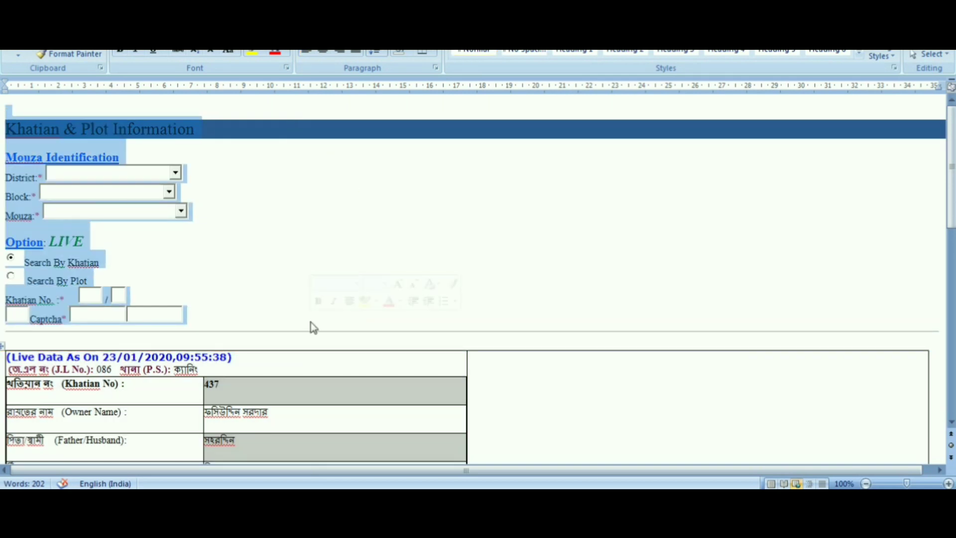
{"action": "key", "text": "Delete"}
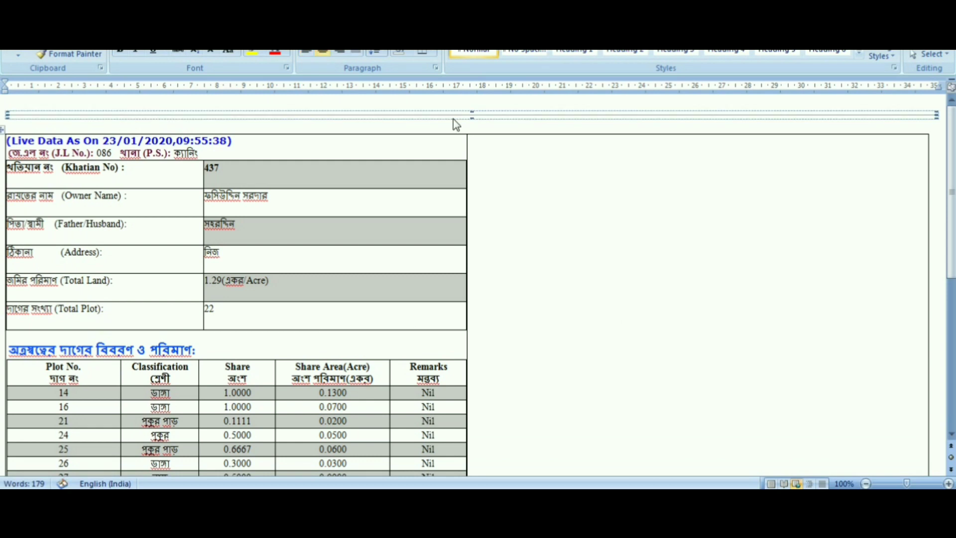
{"action": "key", "text": "Delete"}
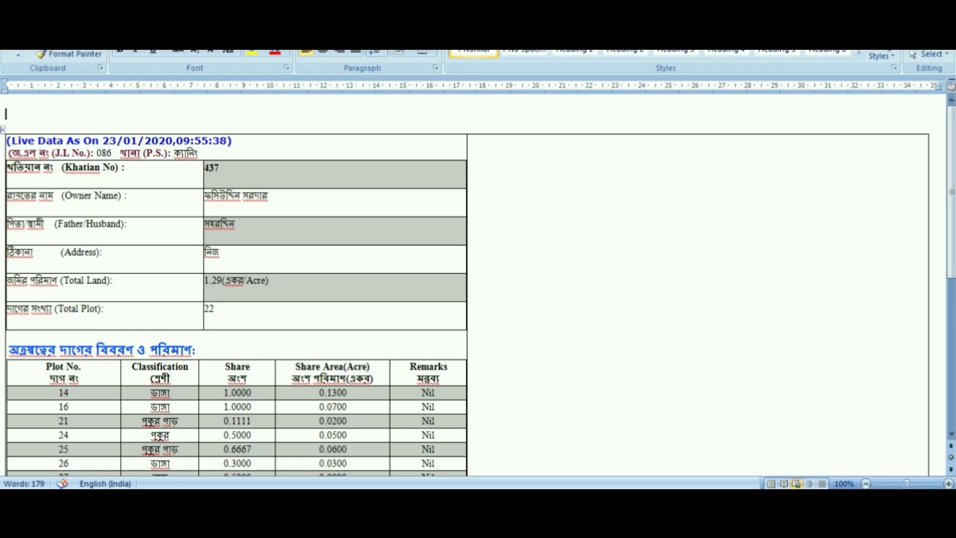
Open the print preview of the cleaned-up document and check how the table is laid out across its pages.
{"action": "left_click_drag", "start_coordinate": [950, 206], "coordinate": [951, 356]}
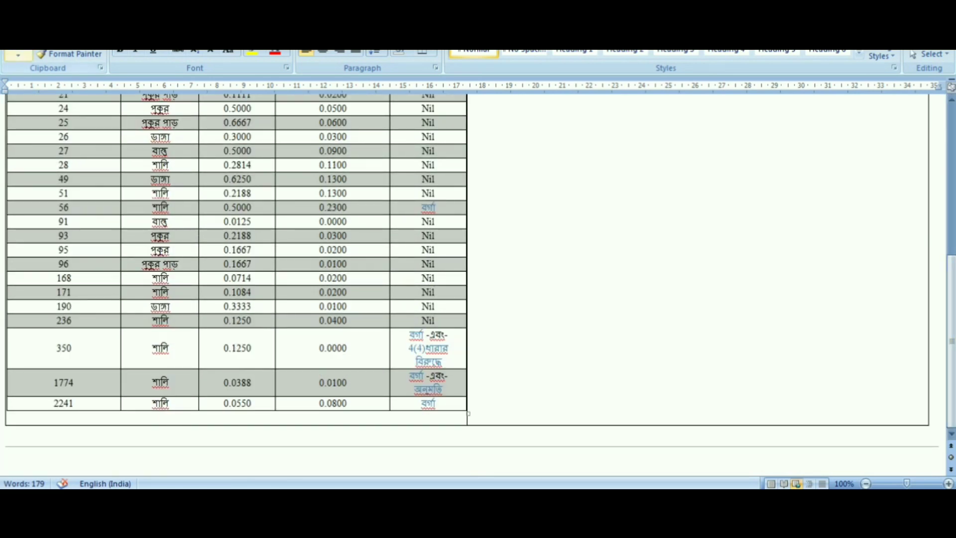
{"action": "key", "text": "alt+f"}
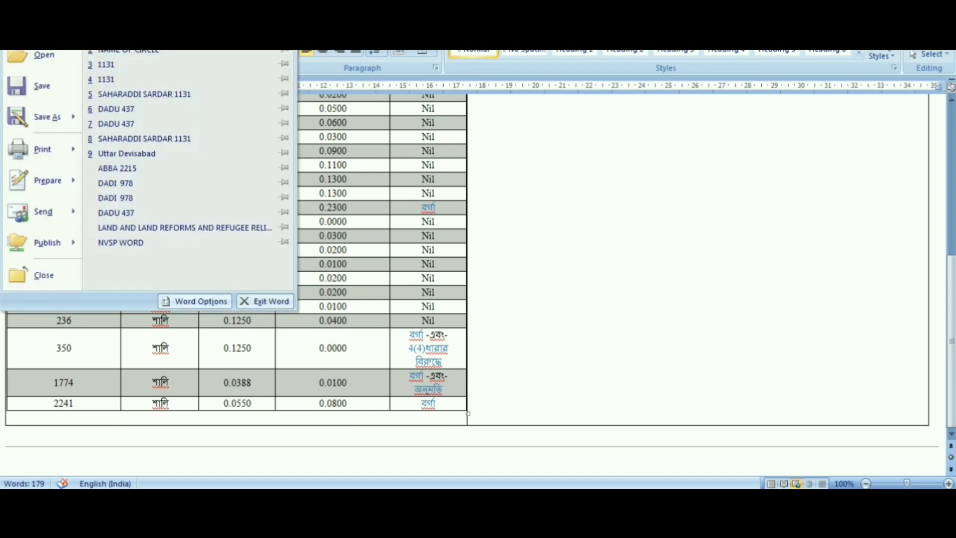
{"action": "mouse_move", "coordinate": [49, 149]}
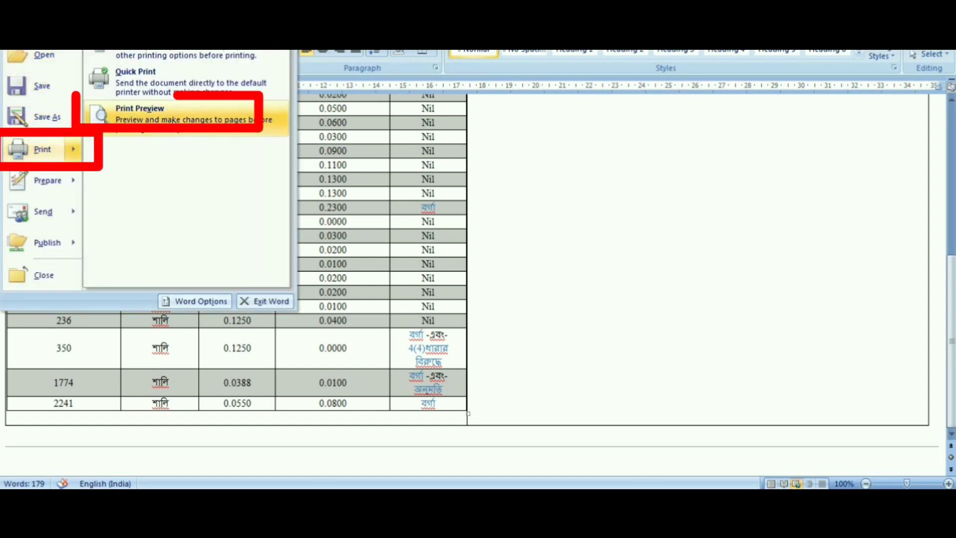
{"action": "left_click", "coordinate": [172, 120]}
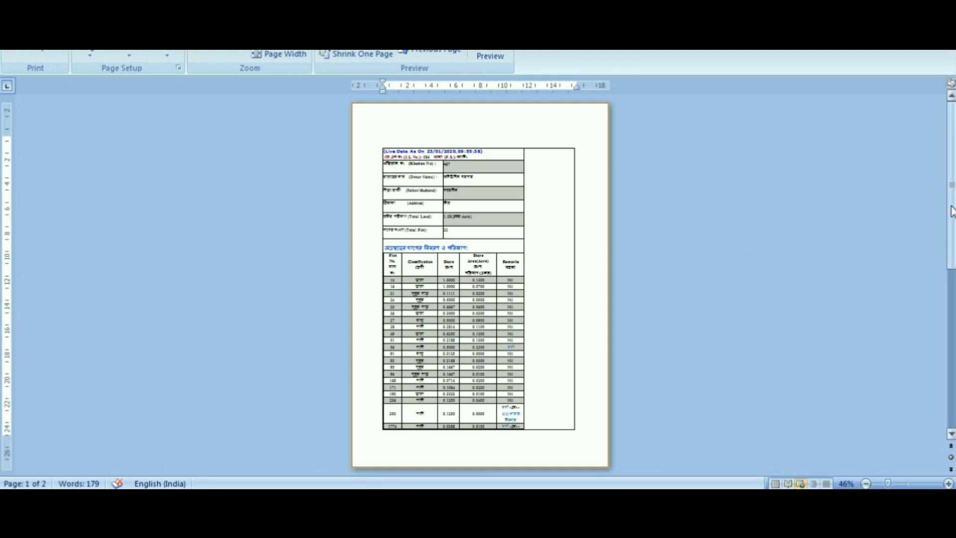
{"action": "left_click_drag", "start_coordinate": [951, 212], "coordinate": [950, 375]}
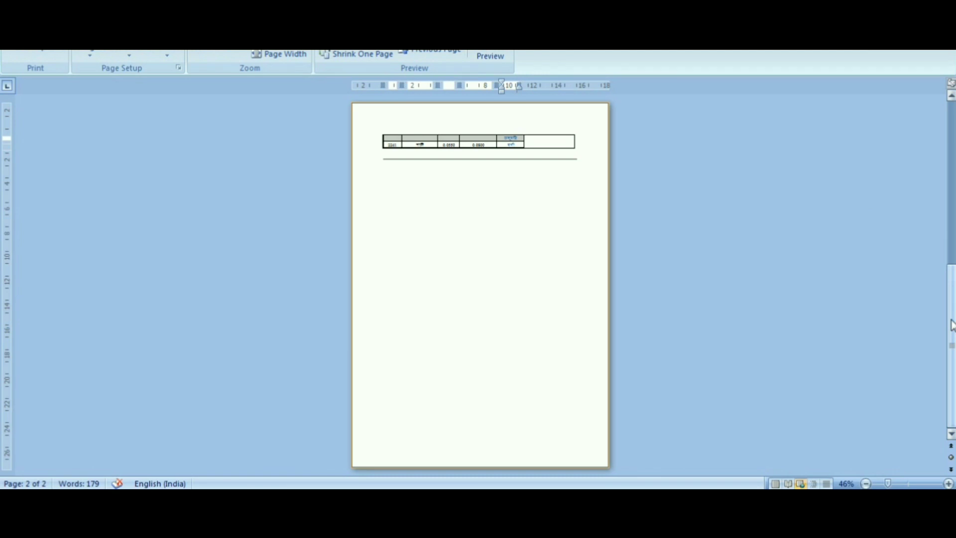
{"action": "left_click_drag", "start_coordinate": [951, 326], "coordinate": [952, 167]}
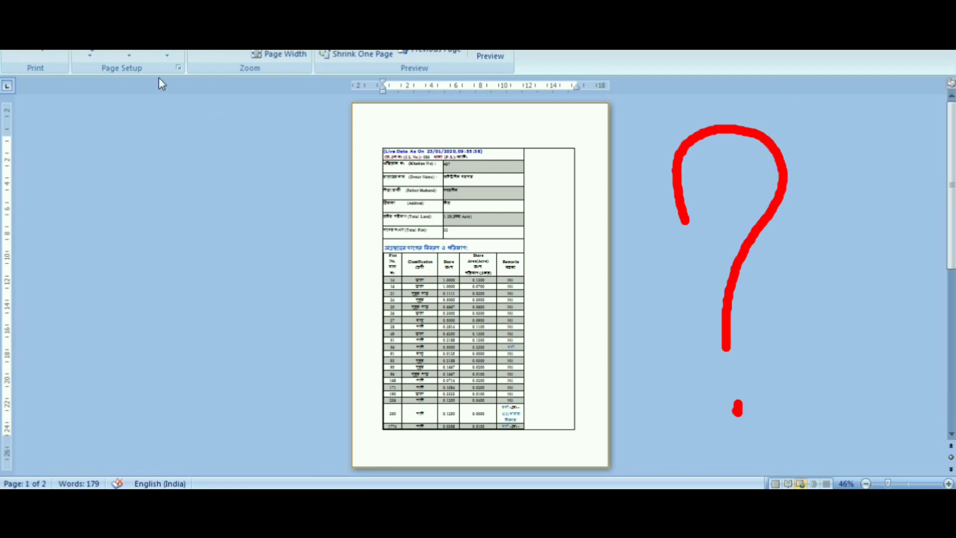
Set custom page margins of .5 cm at the top and bottom for the whole document.
{"action": "left_click", "coordinate": [91, 52]}
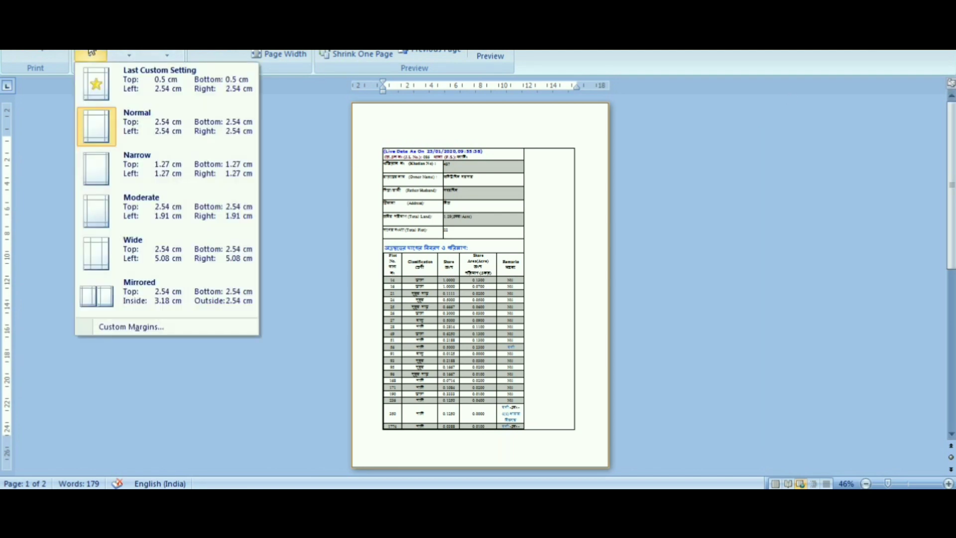
{"action": "left_click", "coordinate": [119, 329]}
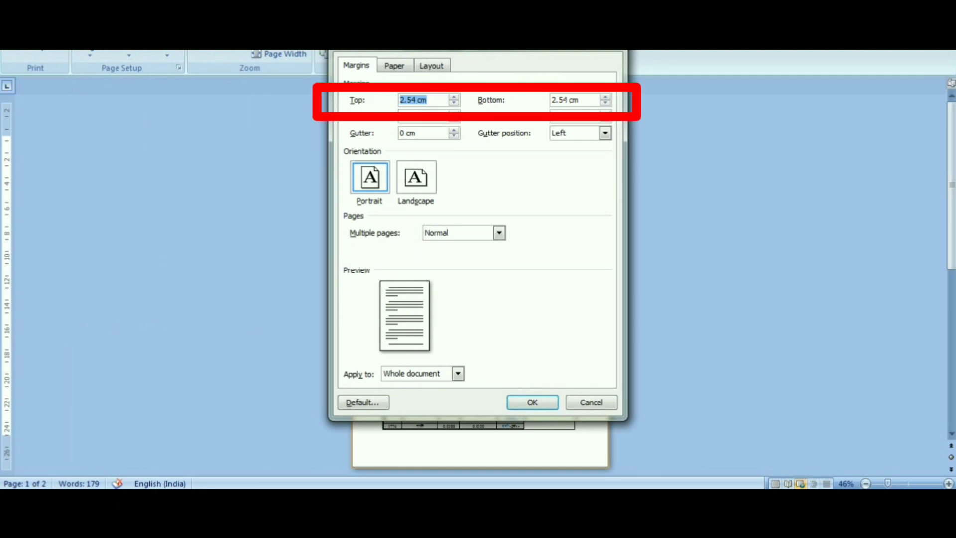
{"action": "left_click_drag", "start_coordinate": [407, 99], "coordinate": [416, 100]}
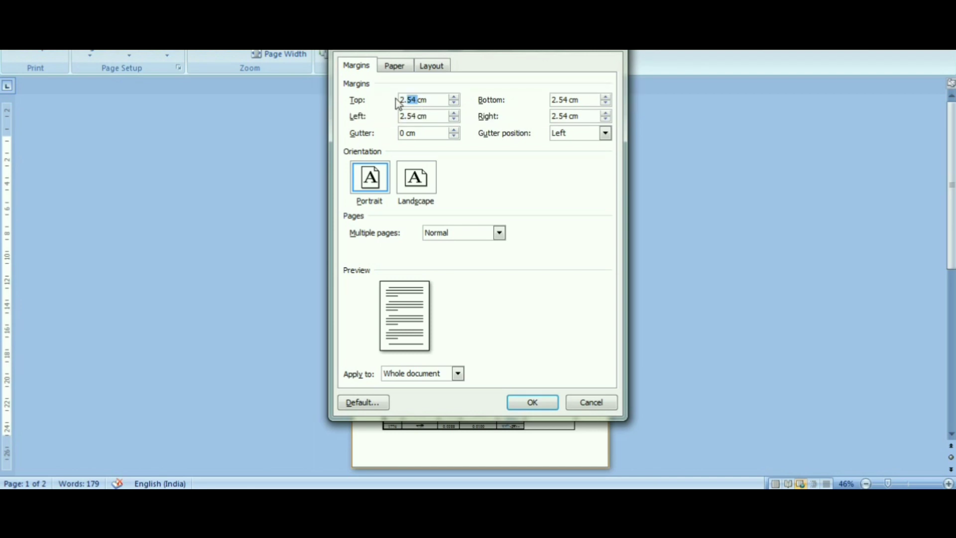
{"action": "key", "text": "BackSpace"}
{"action": "key", "text": "BackSpace"}
{"action": "key", "text": "BackSpace"}
{"action": "type", "text": ".5"}
{"action": "key", "text": "Tab"}
{"action": "type", "text": ".5 cm"}
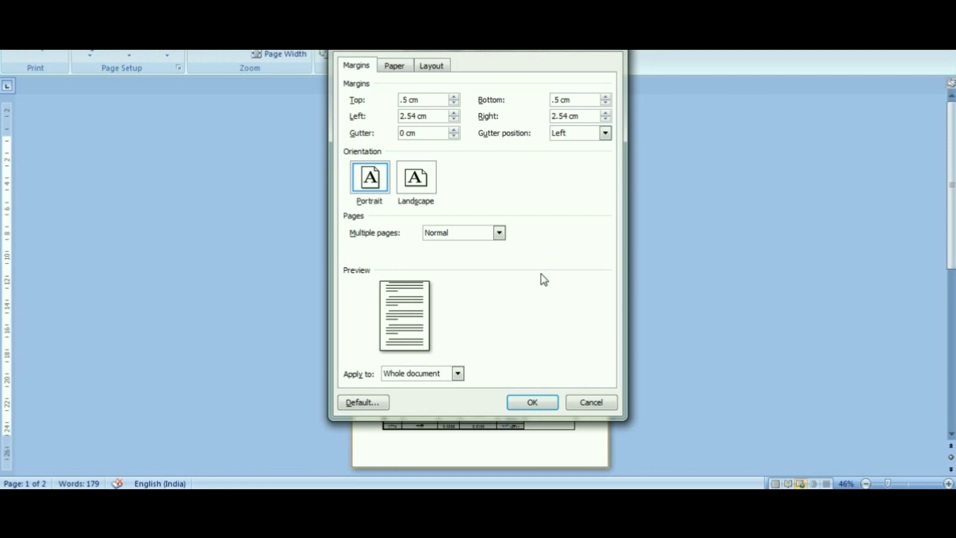
{"action": "left_click", "coordinate": [529, 404]}
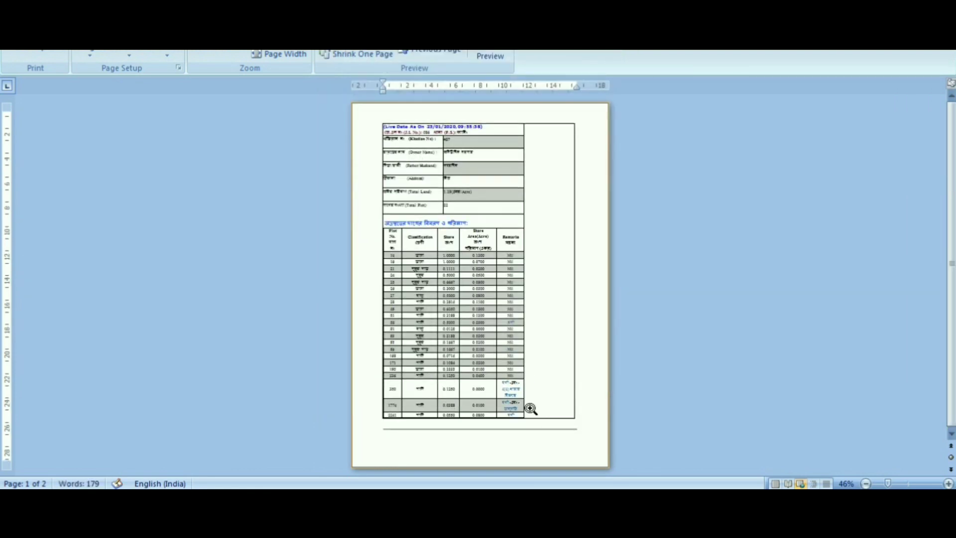